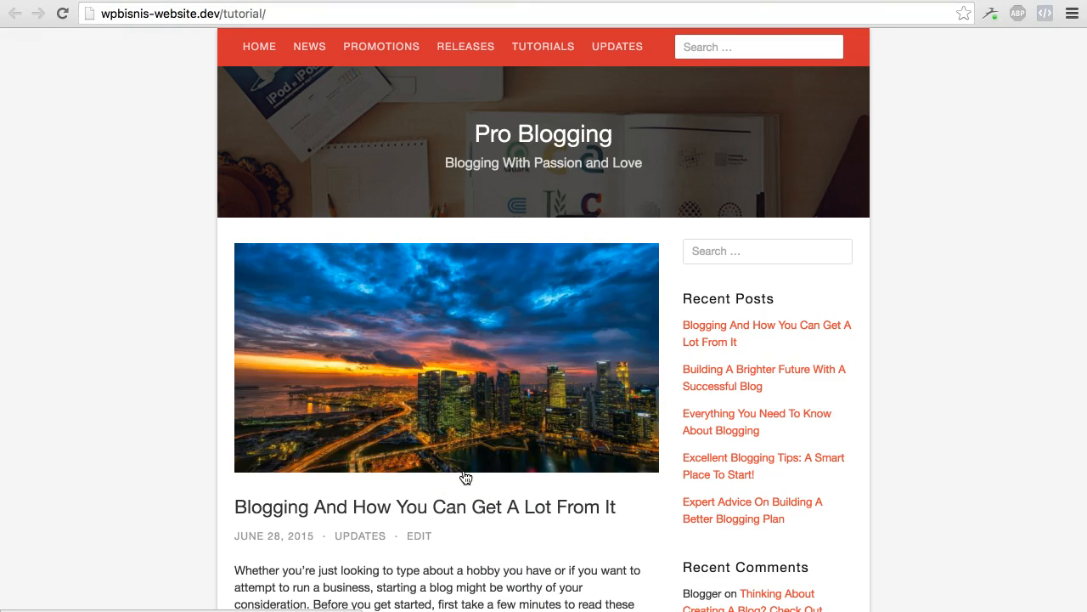
# Visit the News category page and bring up the News entry in the dashboard's post categories
pyautogui.click(317, 55)
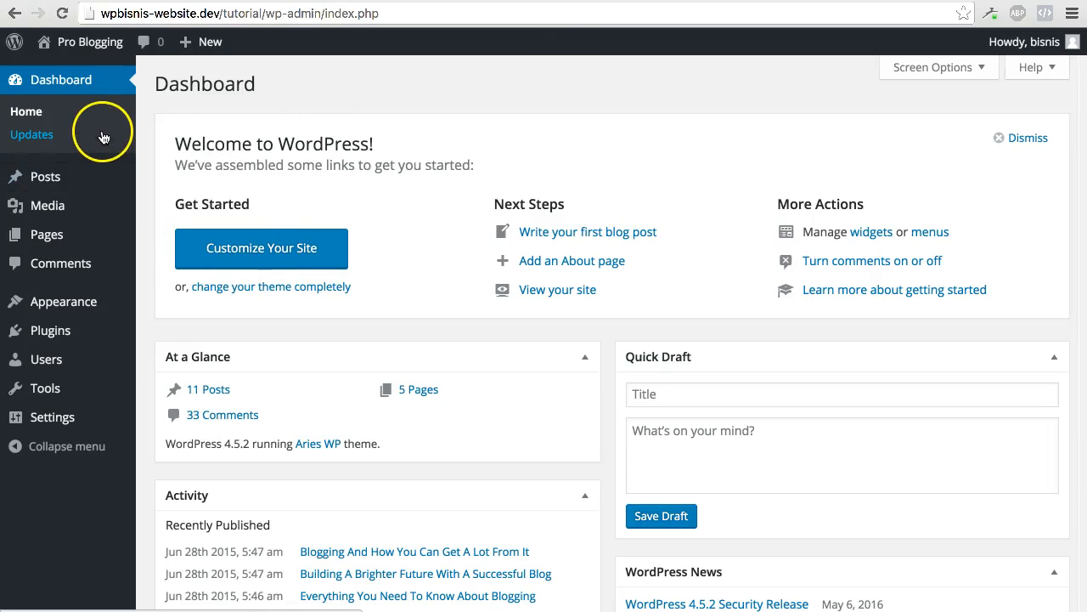
pyautogui.moveTo(97, 174)
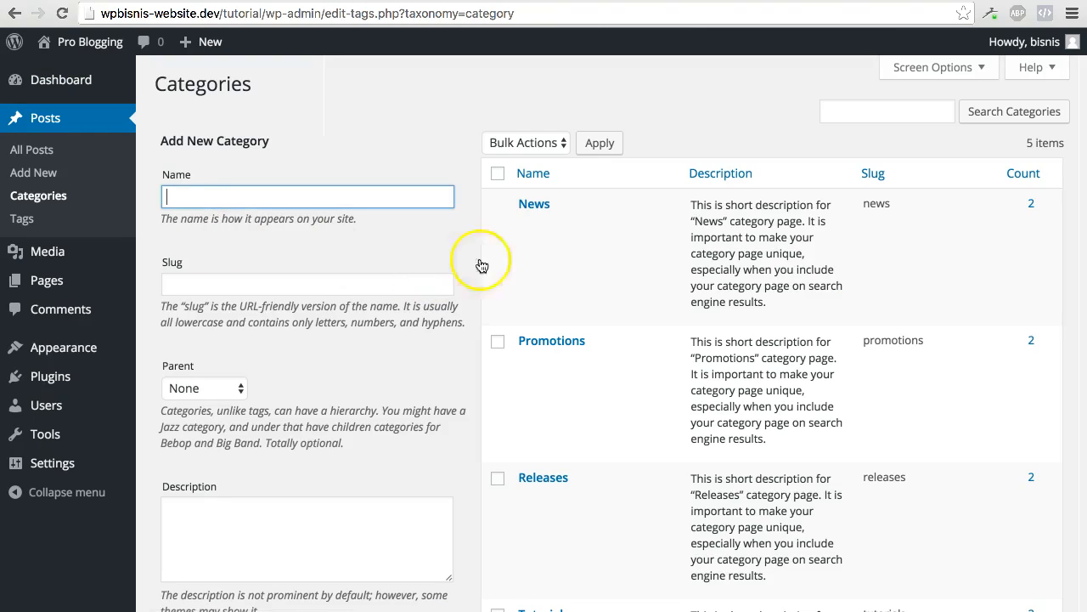
pyautogui.click(527, 222)
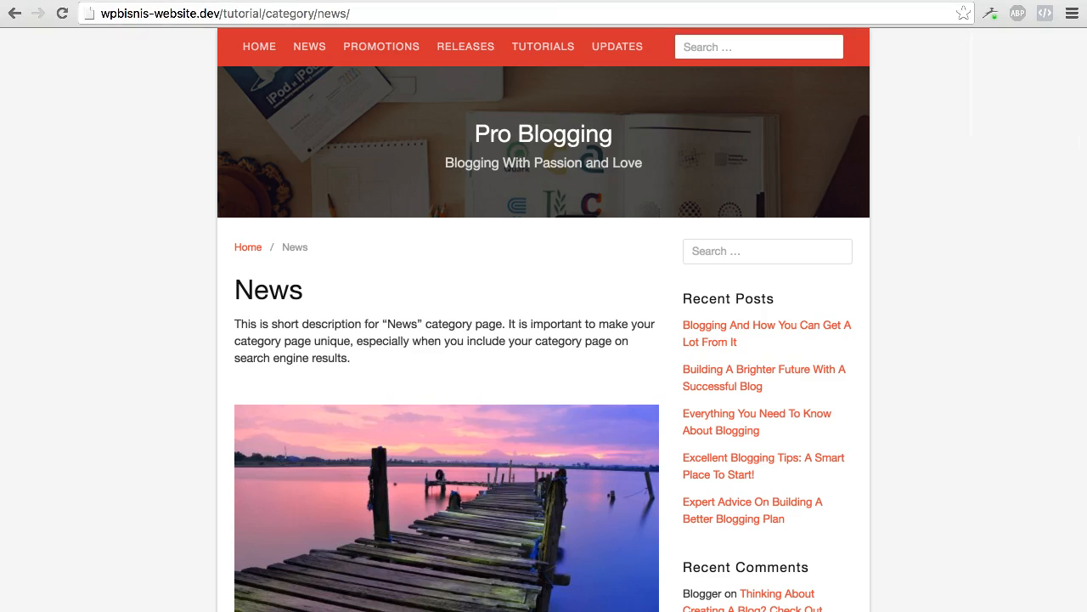
# Open the post "Excellent Blogging Tips: A Smart Place To Start!" from the News category page and look through its content and related posts
pyautogui.scroll(-3, 548, 286)
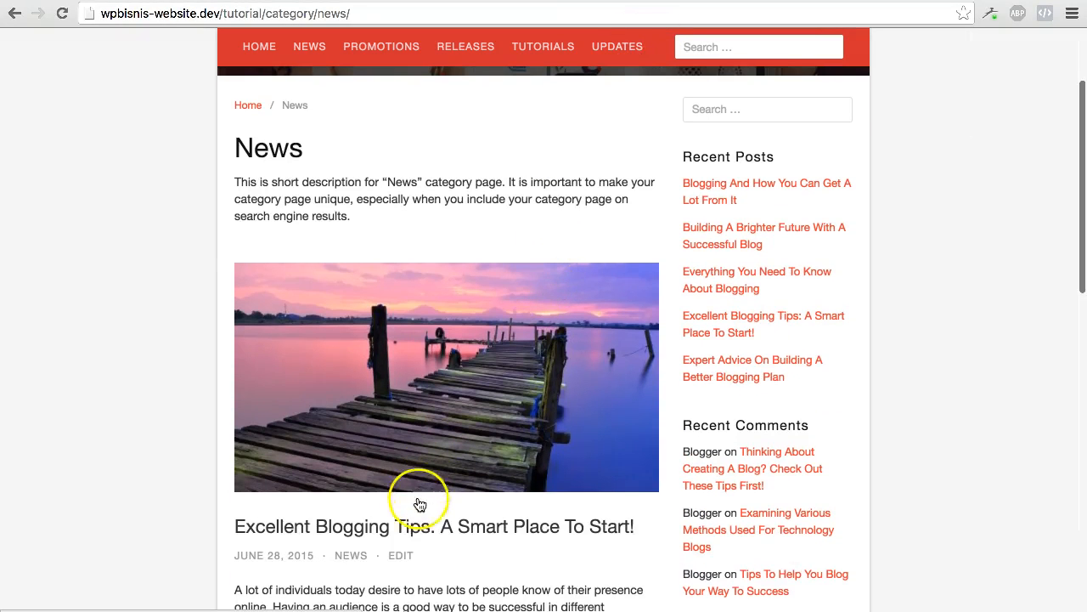
pyautogui.click(433, 527)
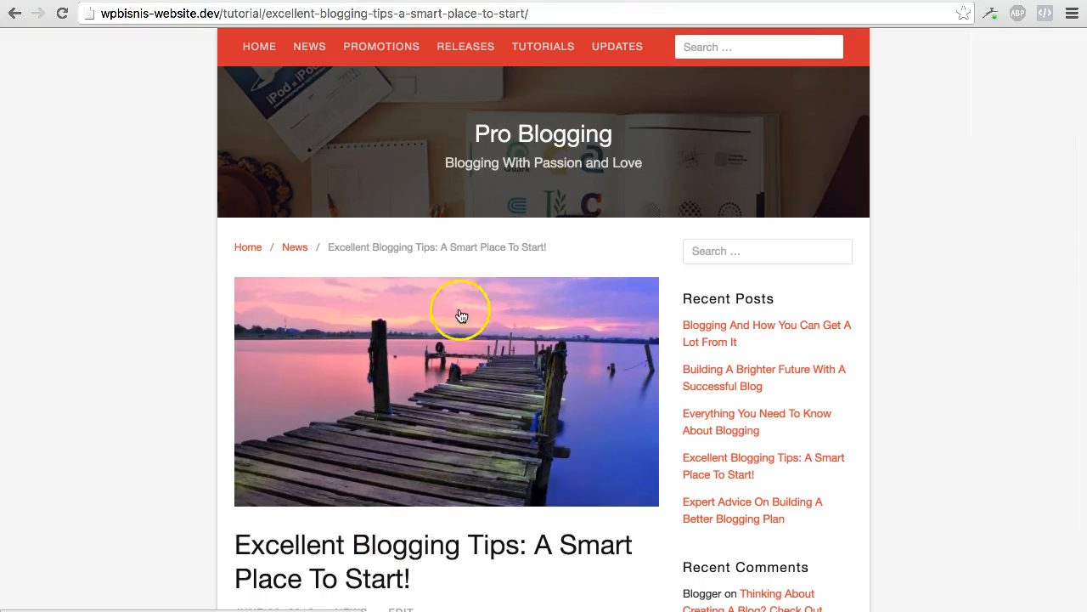
pyautogui.scroll(-4, 474, 364)
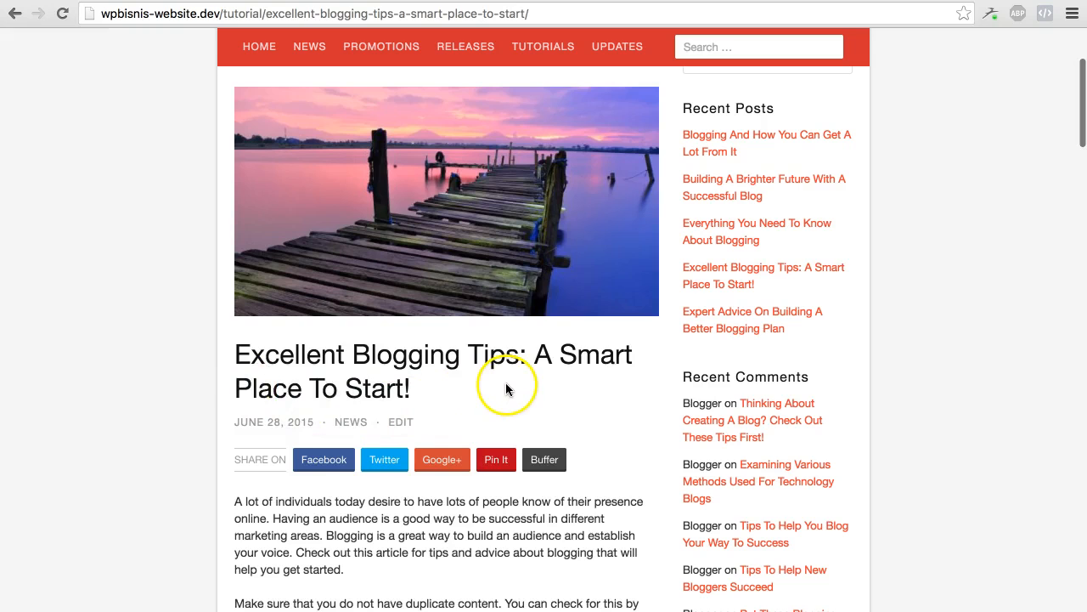
pyautogui.scroll(-5, 509, 384)
pyautogui.scroll(-4, 513, 389)
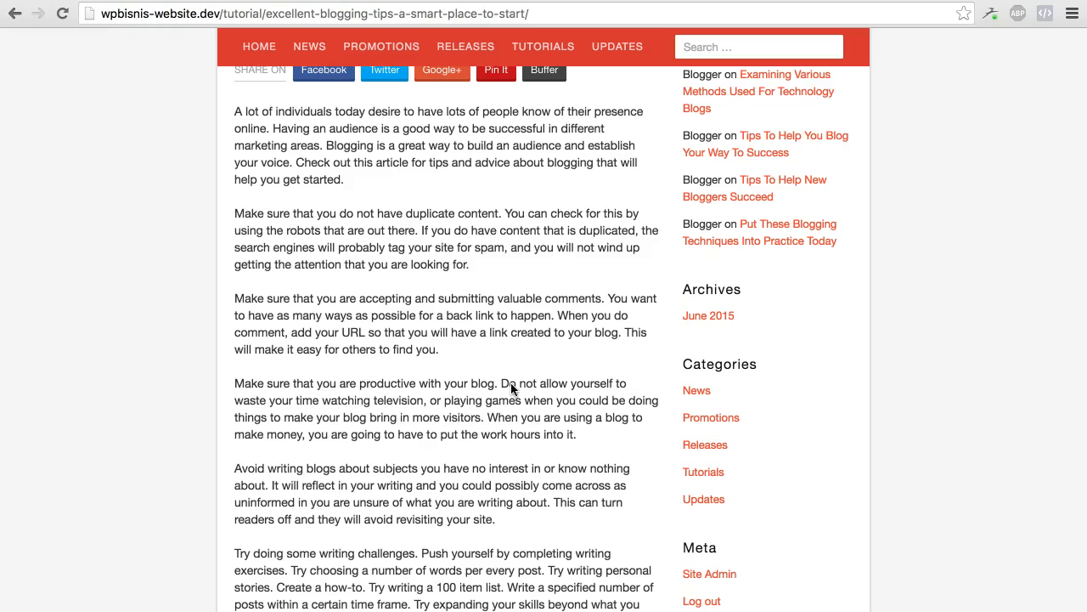
pyautogui.scroll(-10, 511, 389)
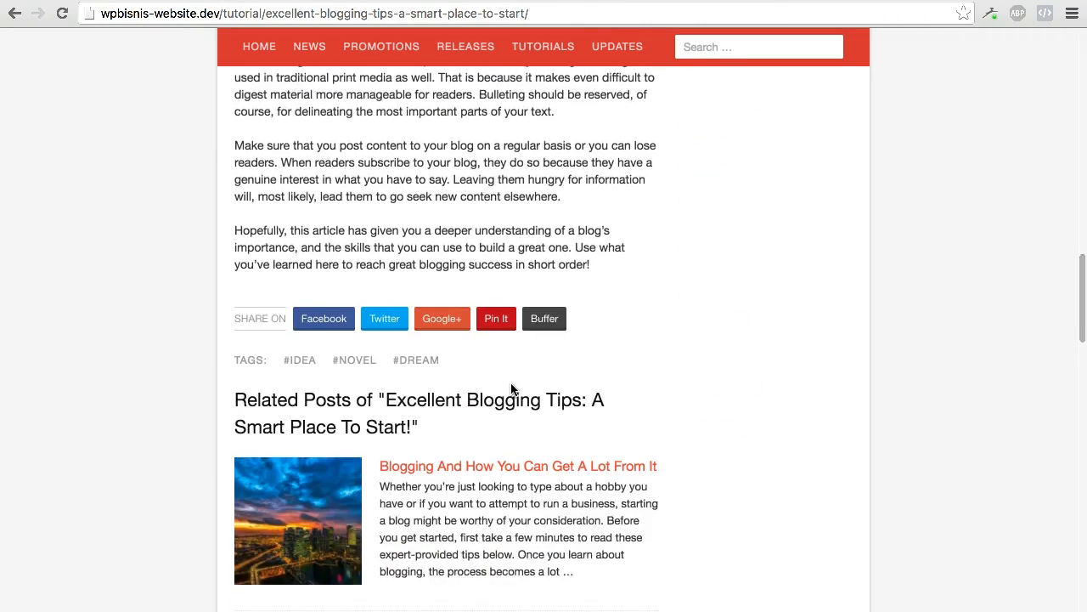
pyautogui.scroll(10, 510, 388)
pyautogui.scroll(-1, 510, 388)
# Open the post for editing and add an empty paragraph after the one ending "put the work hours into it."
pyautogui.click(396, 451)
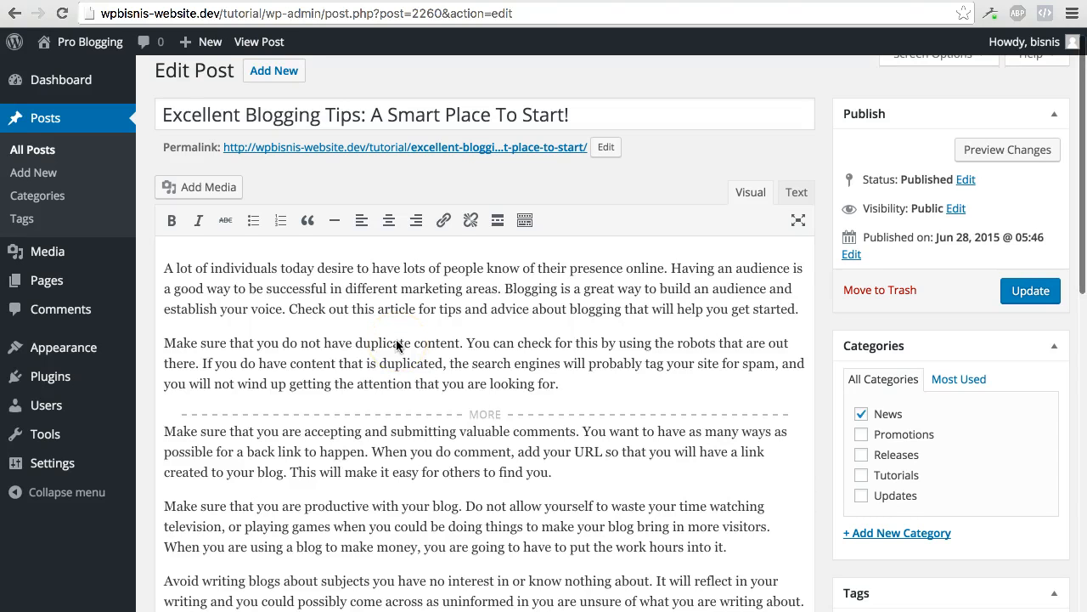
pyautogui.scroll(-1, 416, 432)
pyautogui.scroll(-1, 416, 432)
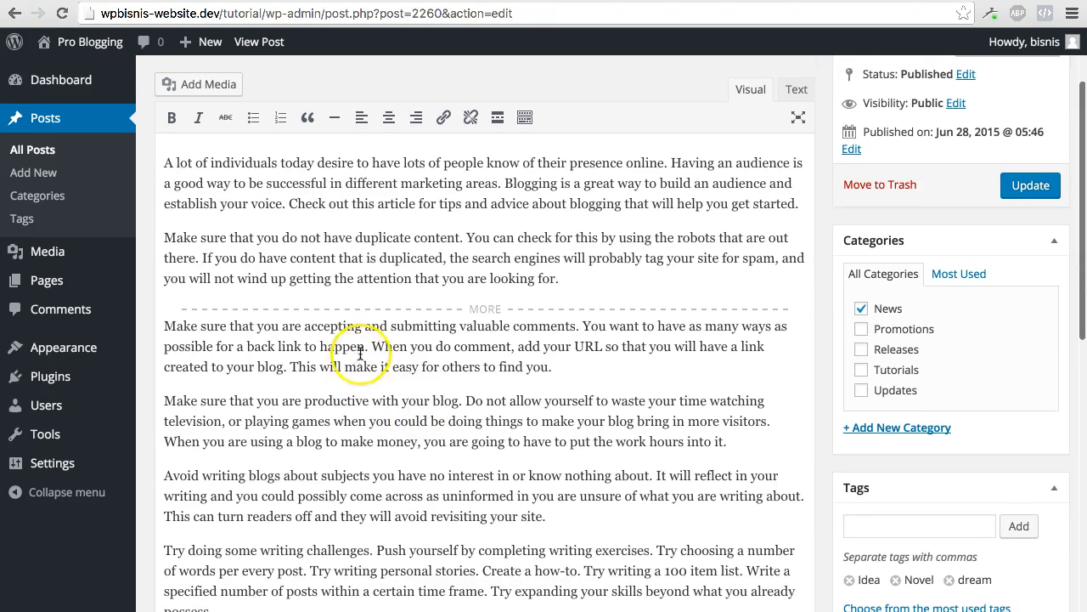
pyautogui.scroll(1, 294, 234)
pyautogui.scroll(-2, 294, 237)
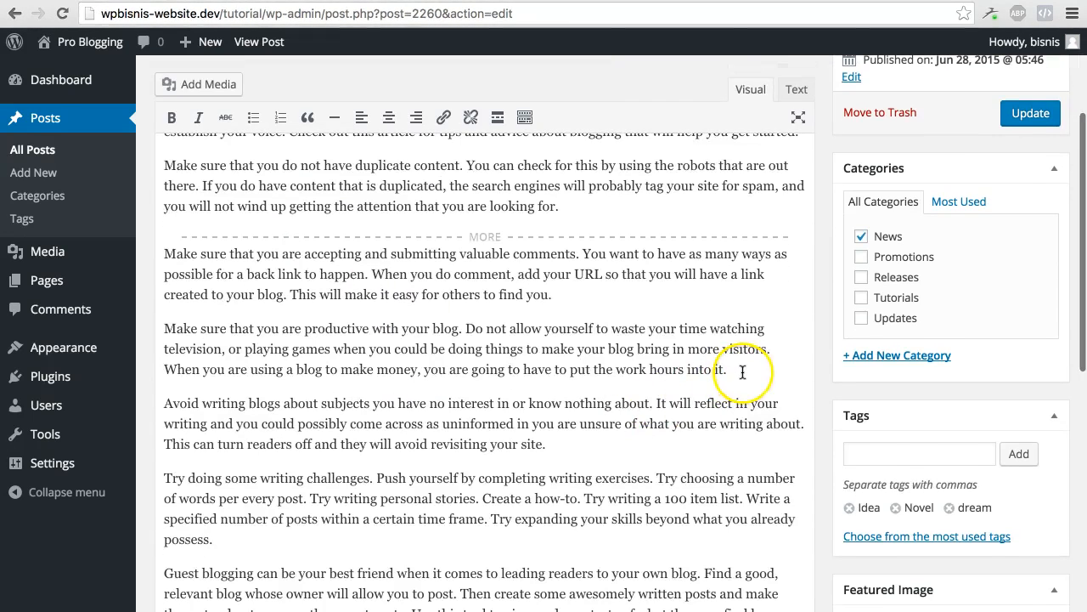
pyautogui.click(743, 371)
pyautogui.press('Return')
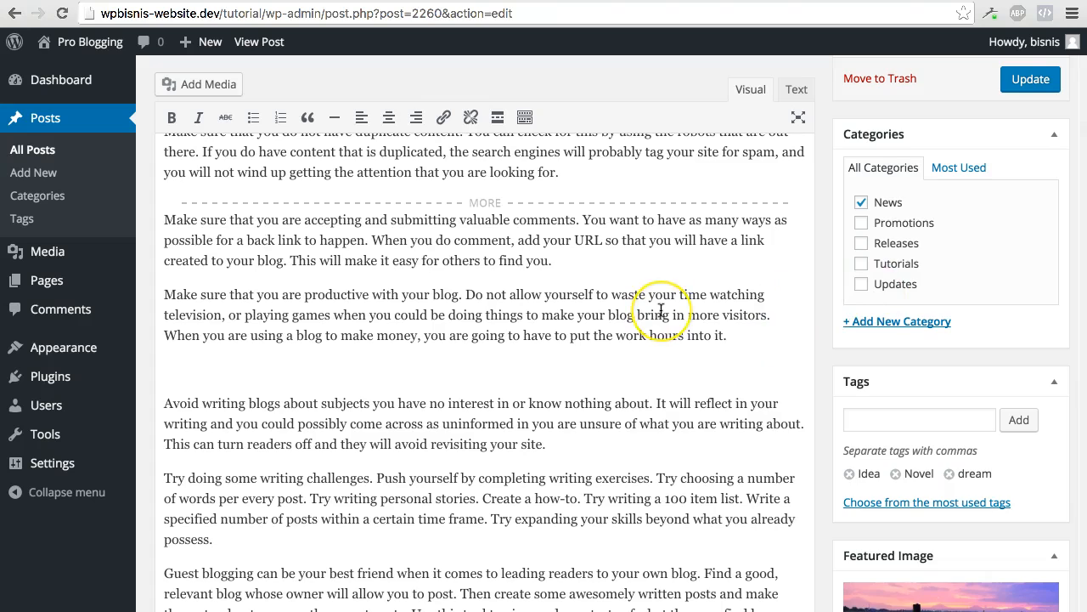
# Copy the sentence "Try doing some writing challenges." from its paragraph into the empty paragraph above "Avoid writing blogs about subjects"
pyautogui.scroll(3, 660, 311)
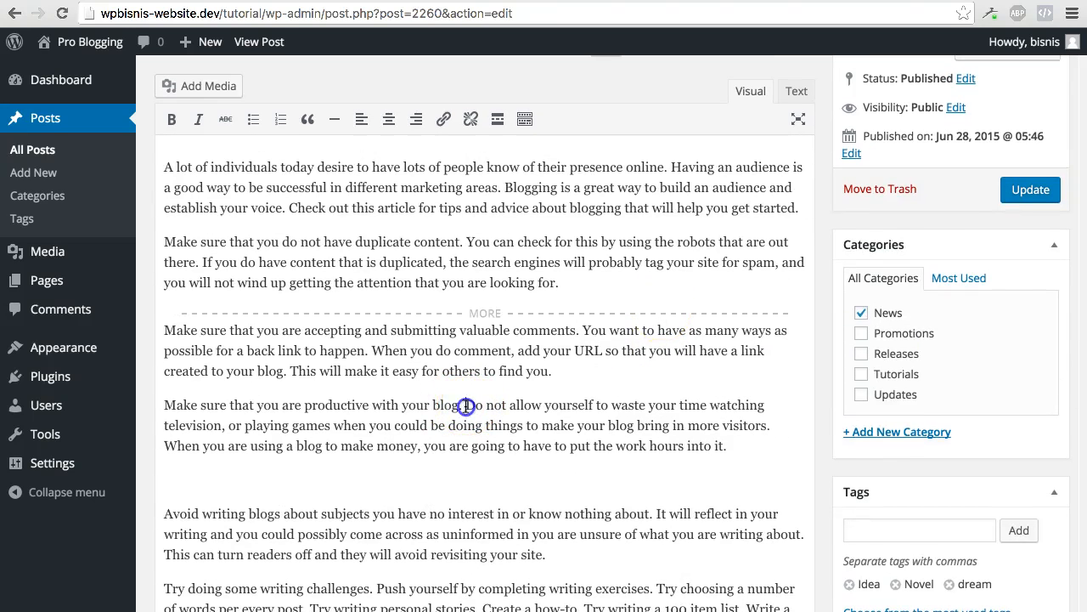
pyautogui.moveTo(466, 407); pyautogui.dragTo(170, 397)
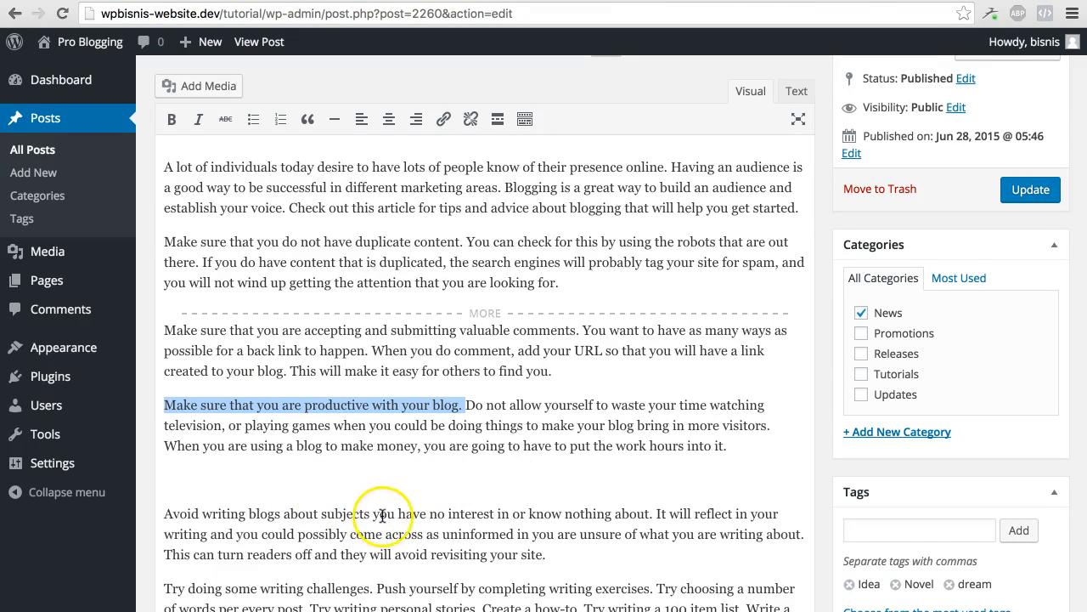
pyautogui.moveTo(375, 588); pyautogui.dragTo(157, 593)
pyautogui.hotkey('ctrl', 'c')
pyautogui.click(219, 477)
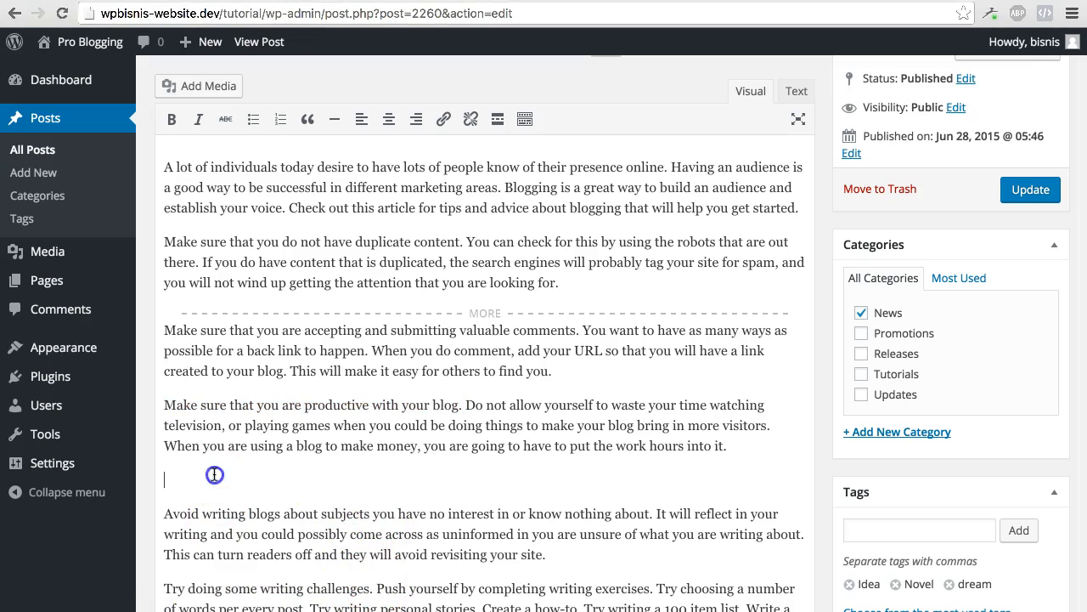
pyautogui.hotkey('ctrl', 'v')
# Show the second row of formatting tools and format the pasted line "Try doing some writing challenges." as Heading 2
pyautogui.moveTo(389, 478); pyautogui.dragTo(186, 479)
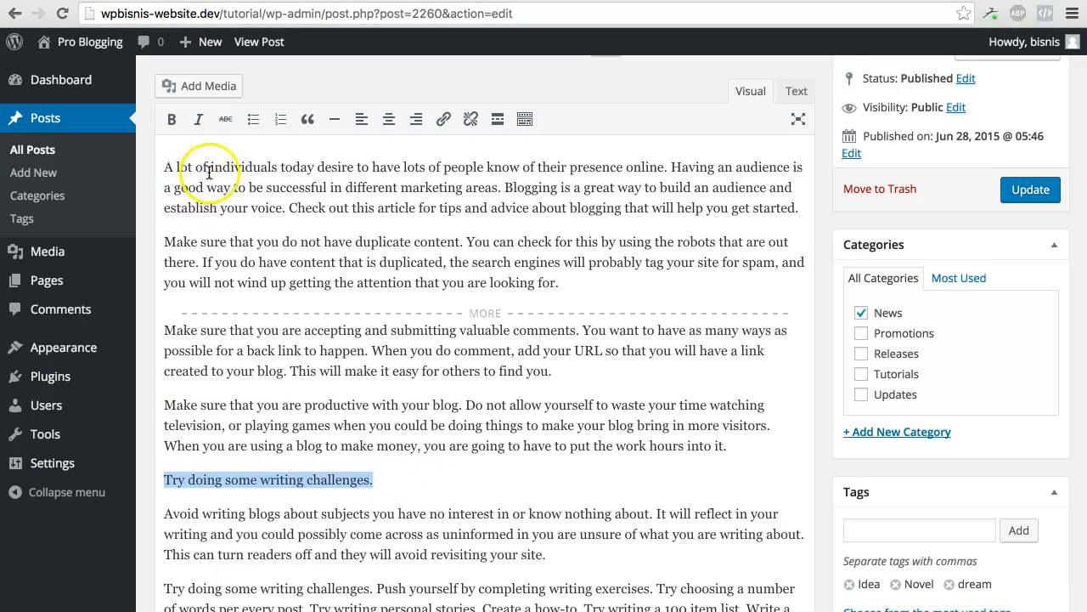
pyautogui.scroll(3, 209, 174)
pyautogui.scroll(-2, 209, 172)
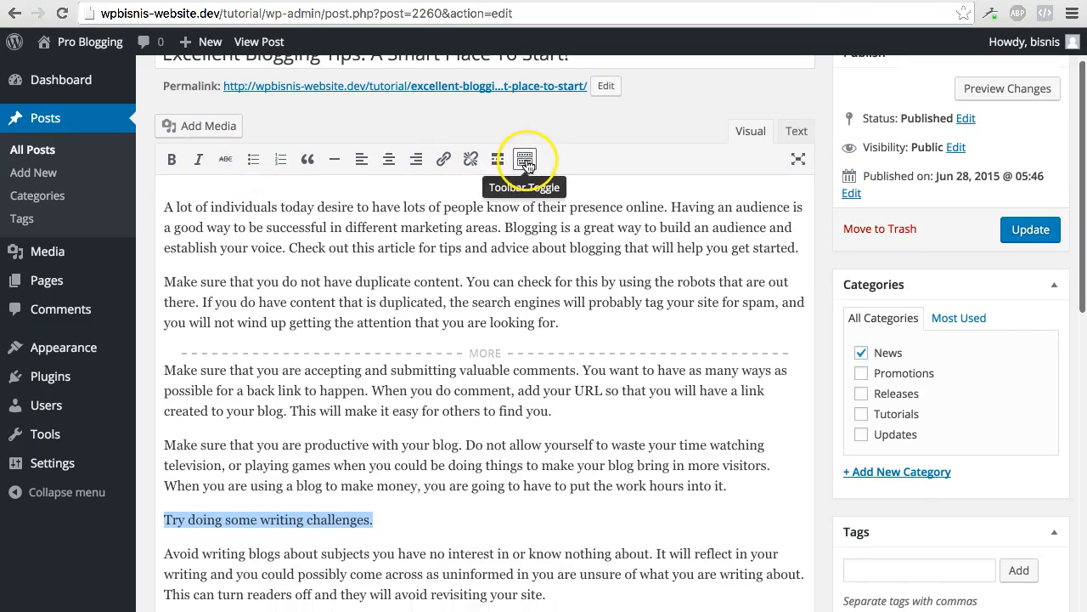
pyautogui.click(525, 159)
pyautogui.click(220, 184)
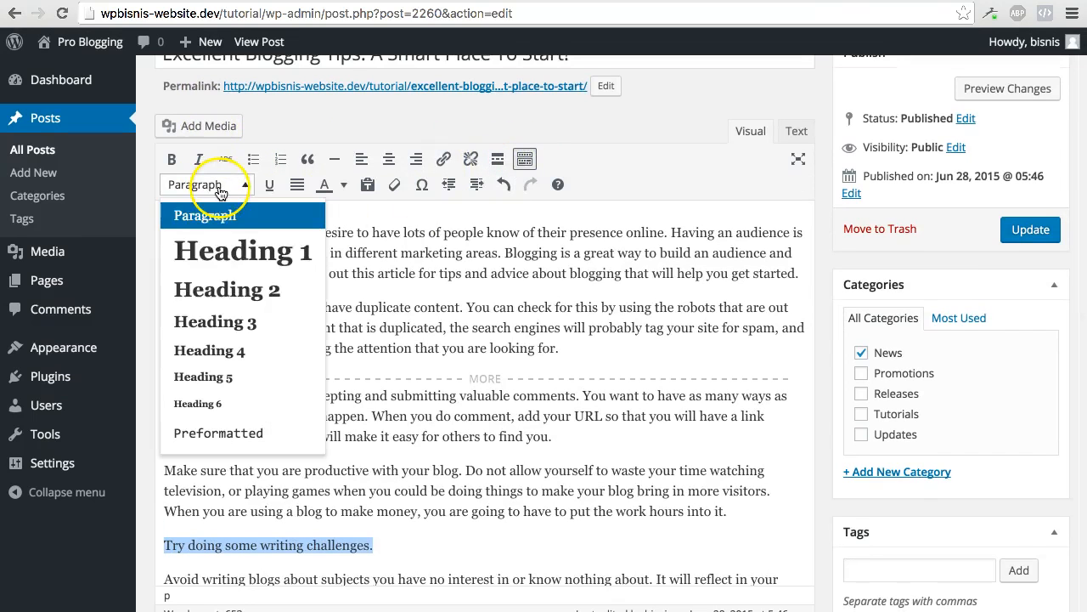
pyautogui.click(213, 285)
# Copy the phrase "Consider making posts that contain fun lists" into a new paragraph directly above the paragraph it starts
pyautogui.scroll(-8, 451, 426)
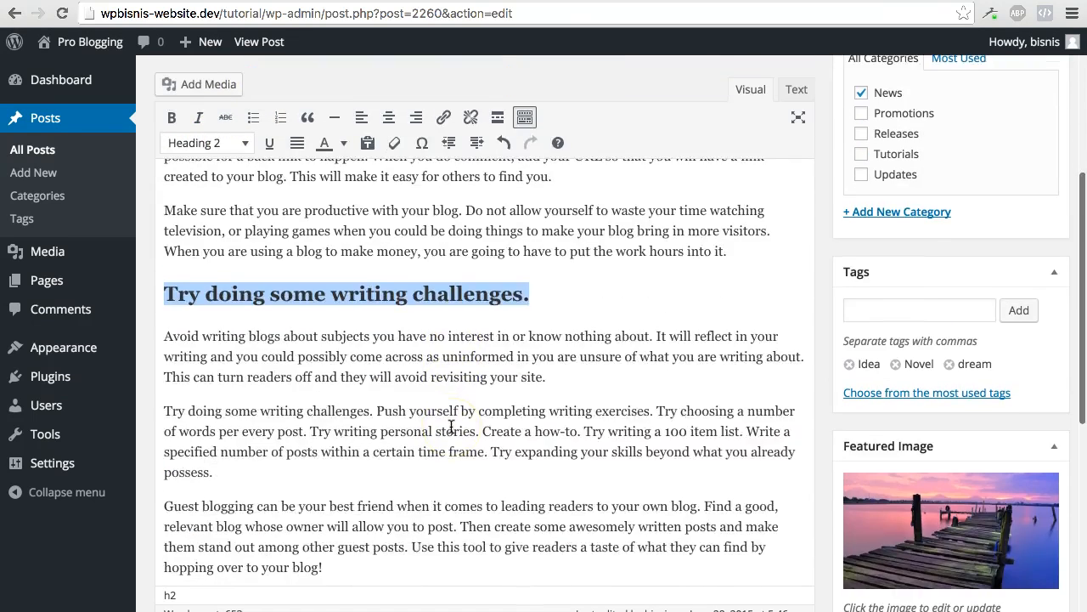
pyautogui.scroll(-3, 451, 426)
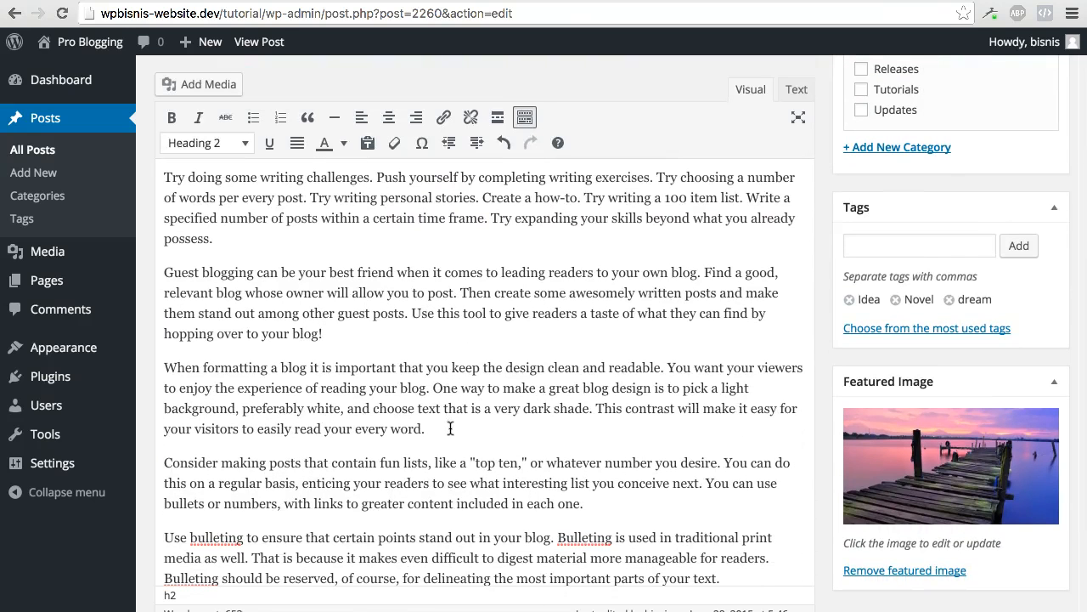
pyautogui.moveTo(428, 464); pyautogui.dragTo(155, 465)
pyautogui.hotkey('ctrl', 'c')
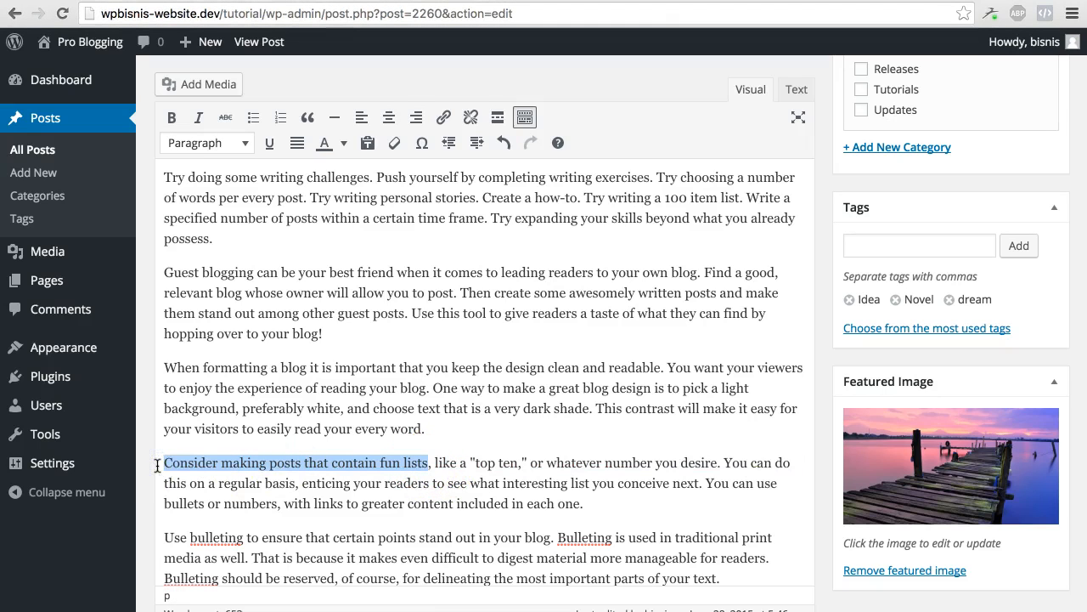
pyautogui.click(474, 433)
pyautogui.press('Return')
pyautogui.hotkey('ctrl', 'v')
# Format the new line "Consider making posts that contain fun lists" as Heading 2 and update the post
pyautogui.moveTo(428, 429); pyautogui.dragTo(164, 429)
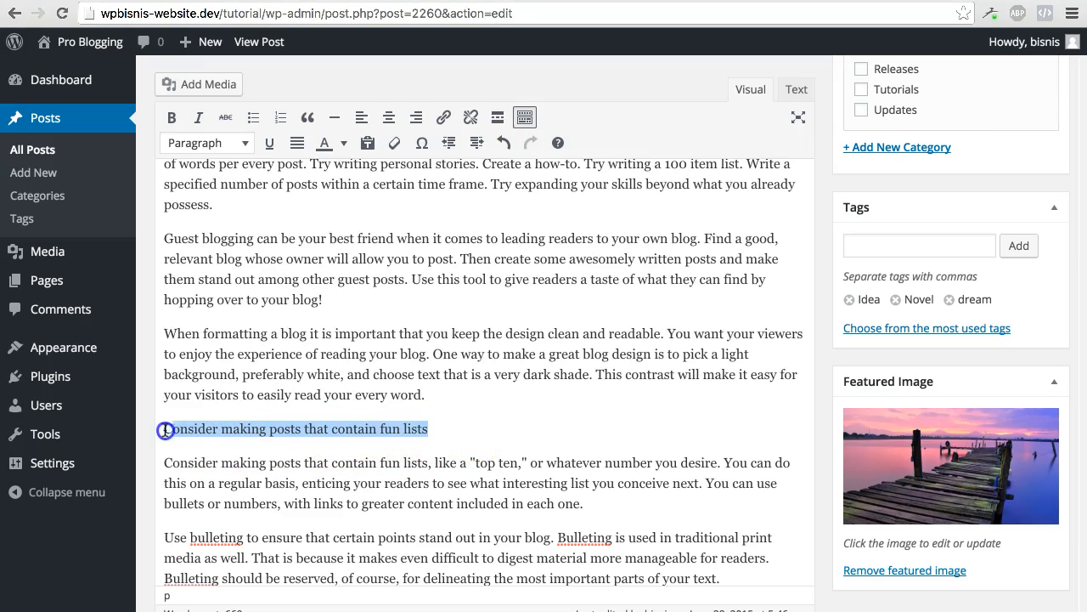
pyautogui.click(221, 146)
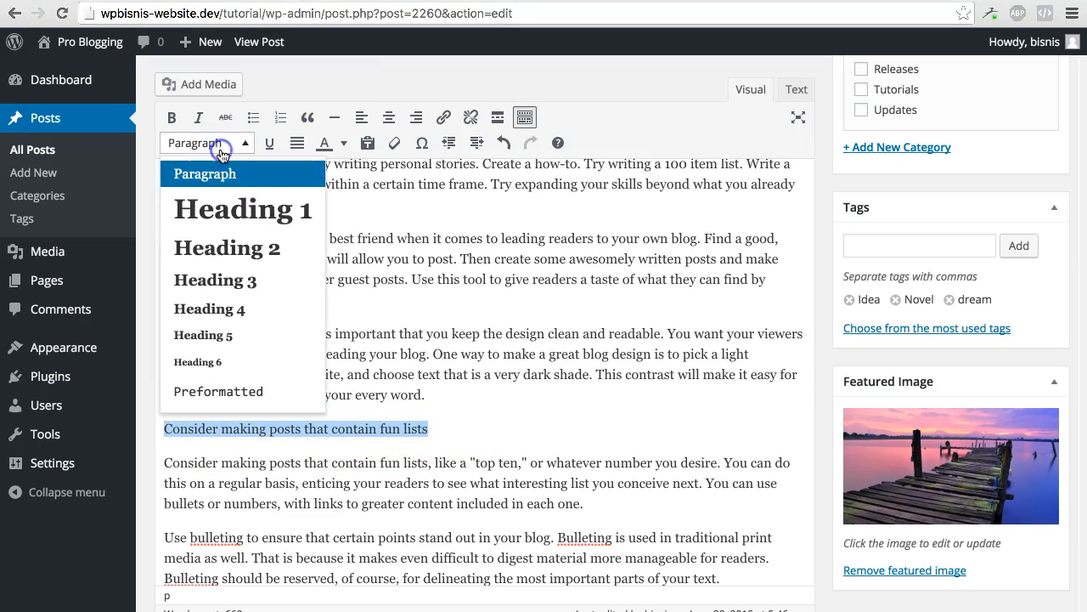
pyautogui.click(226, 247)
pyautogui.scroll(5, 444, 340)
pyautogui.scroll(2, 446, 335)
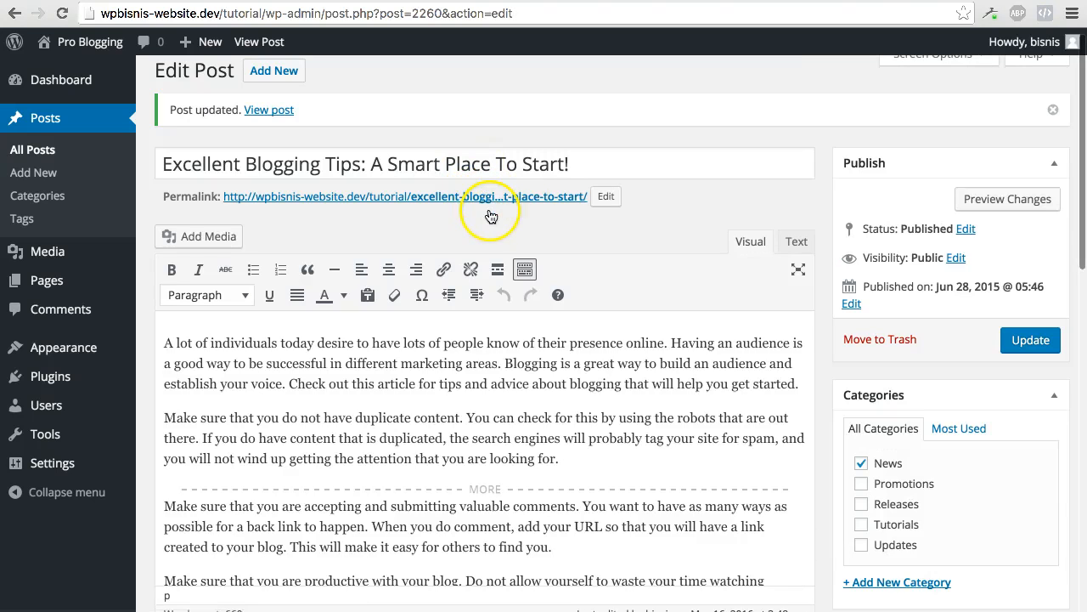
# Open the updated post from its permalink in a new browser tab and switch to it
pyautogui.rightClick(525, 202)
pyautogui.click(527, 206)
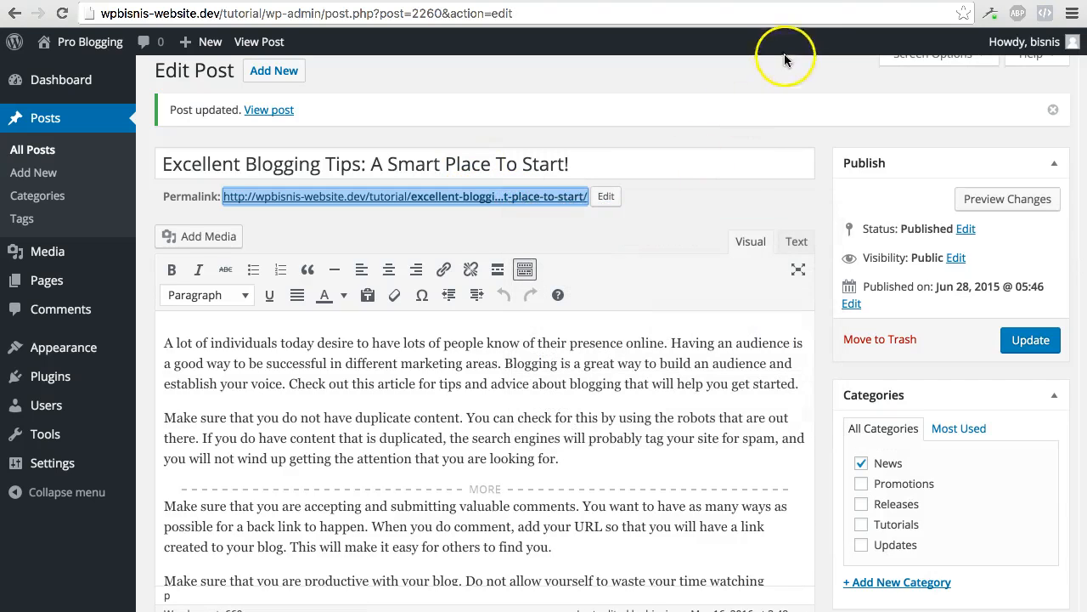
pyautogui.click(796, 7)
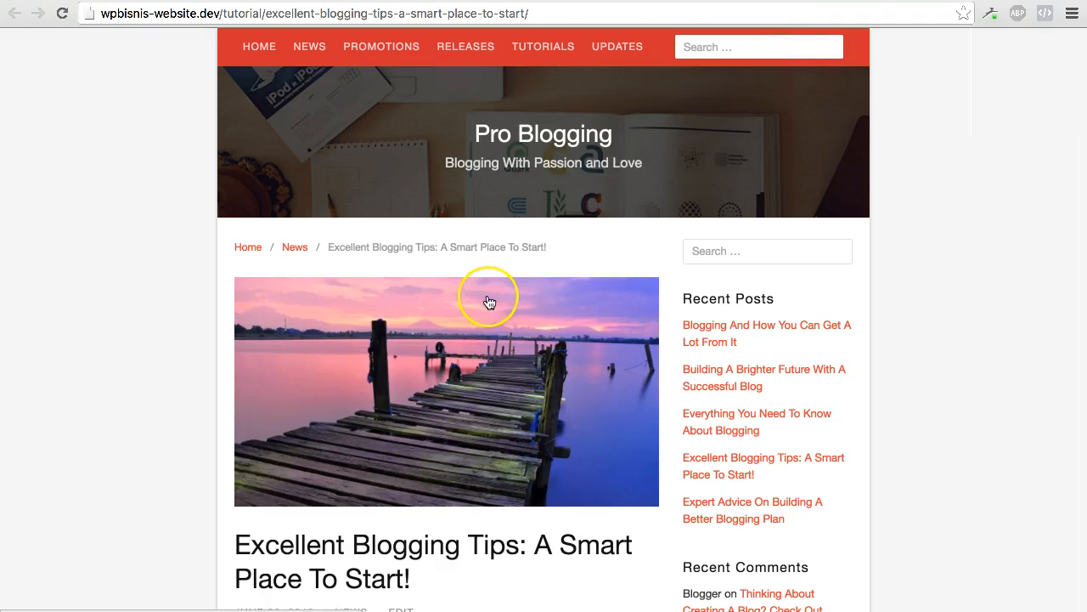
# Examine how the two new subheadings divide the text of the published post
pyautogui.scroll(-4, 485, 300)
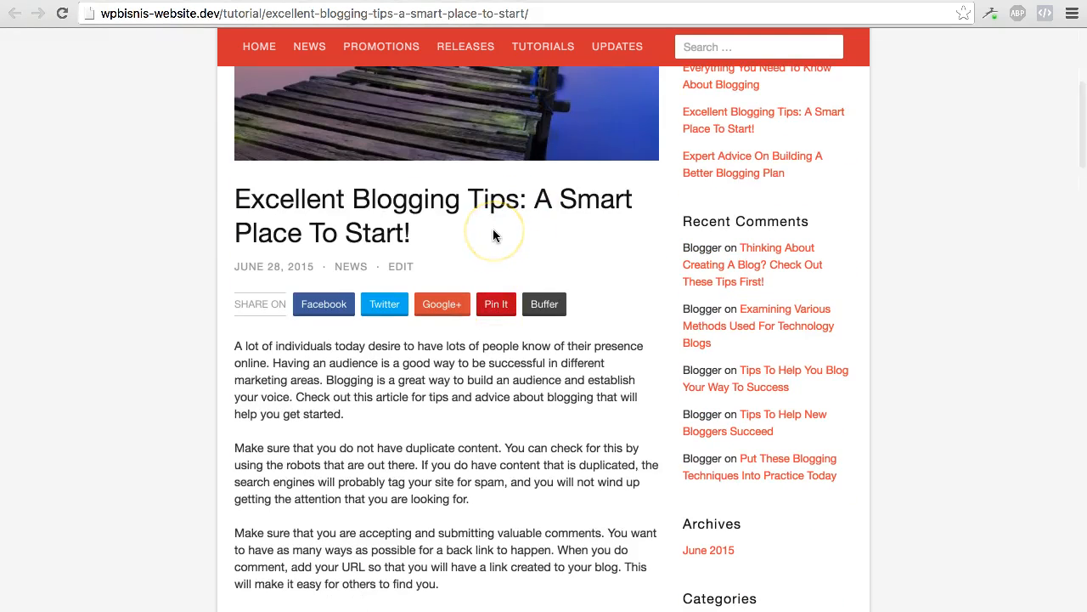
pyautogui.scroll(-5, 328, 235)
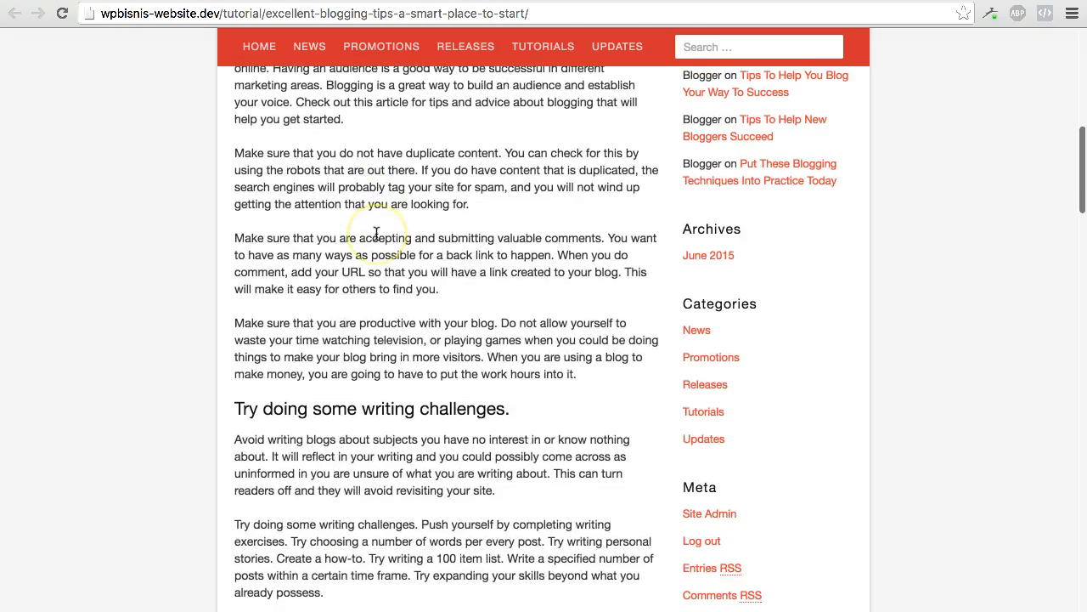
pyautogui.scroll(-5, 305, 336)
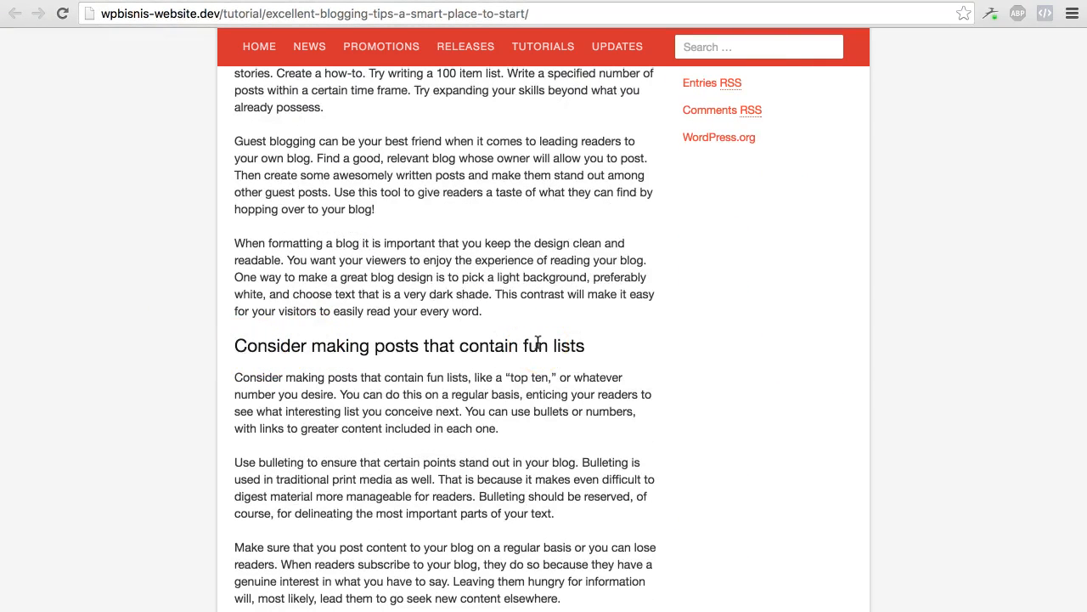
pyautogui.scroll(1, 538, 342)
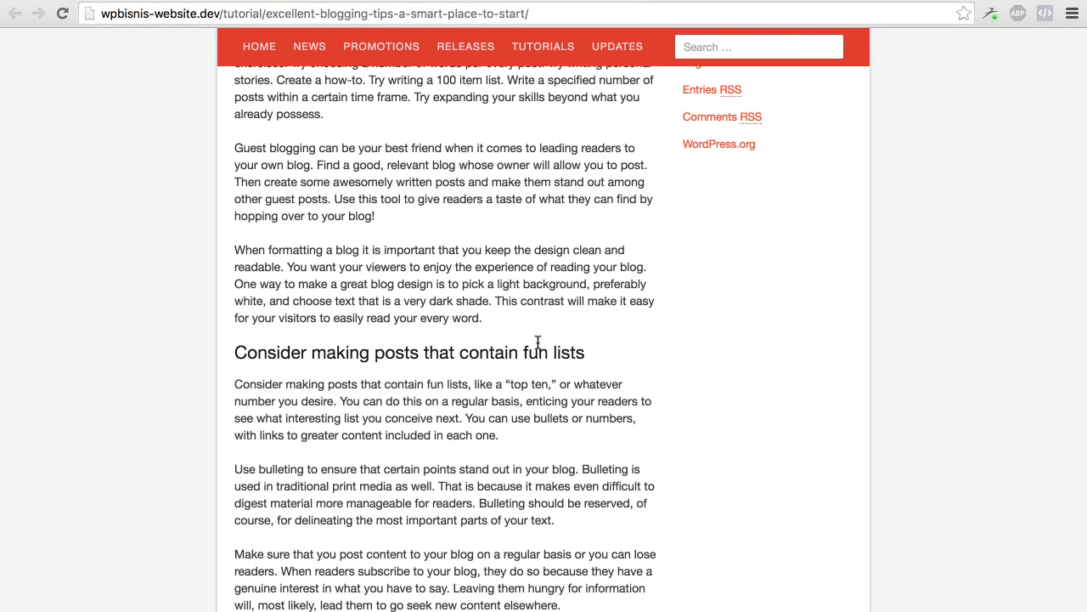
pyautogui.scroll(5, 538, 342)
pyautogui.scroll(3, 537, 341)
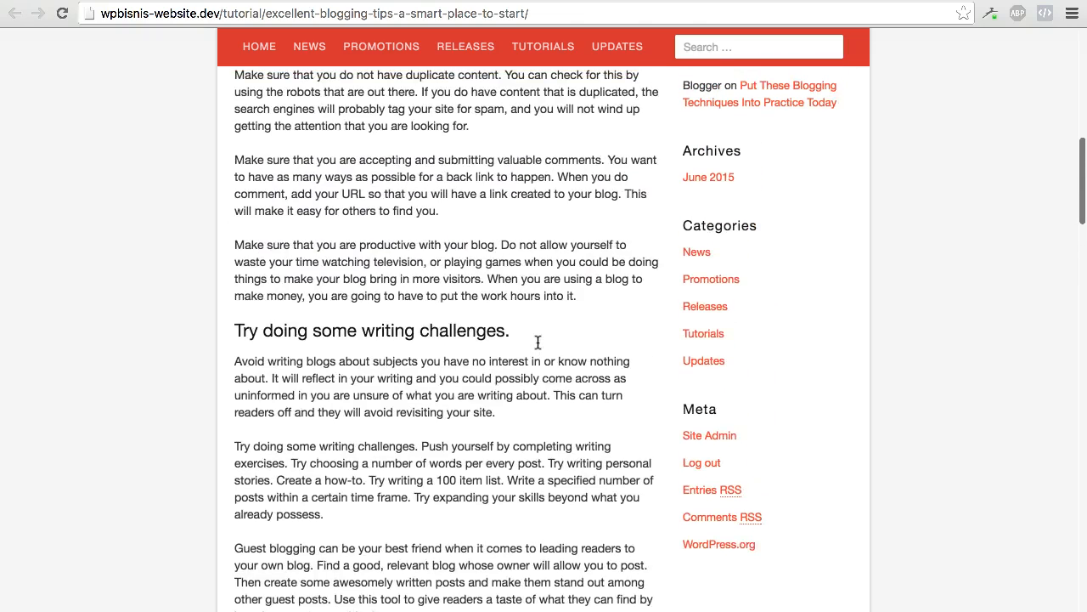
pyautogui.scroll(10, 538, 341)
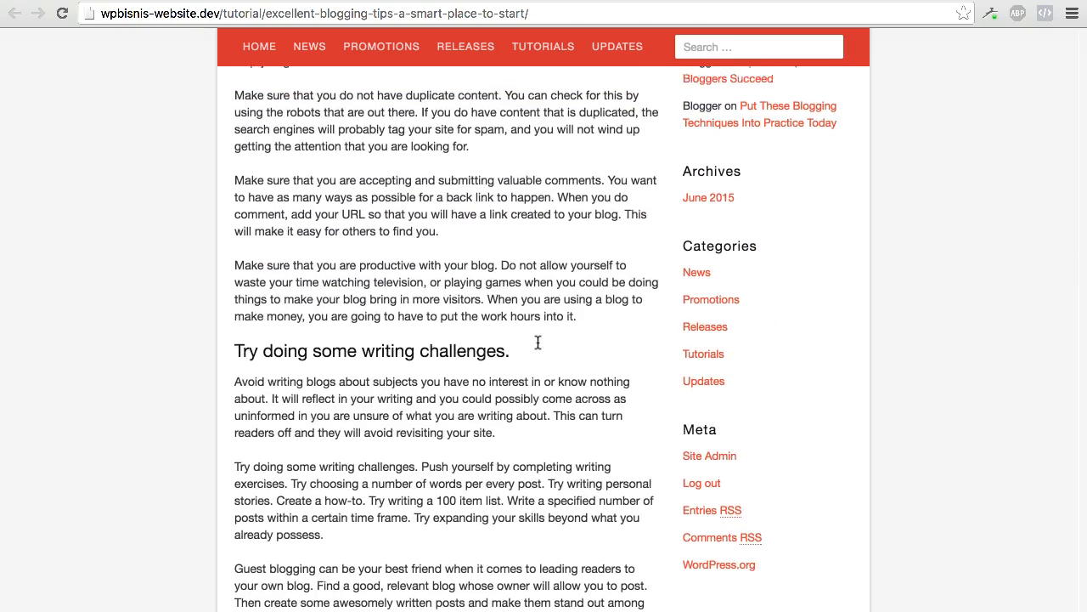
pyautogui.scroll(-9, 538, 341)
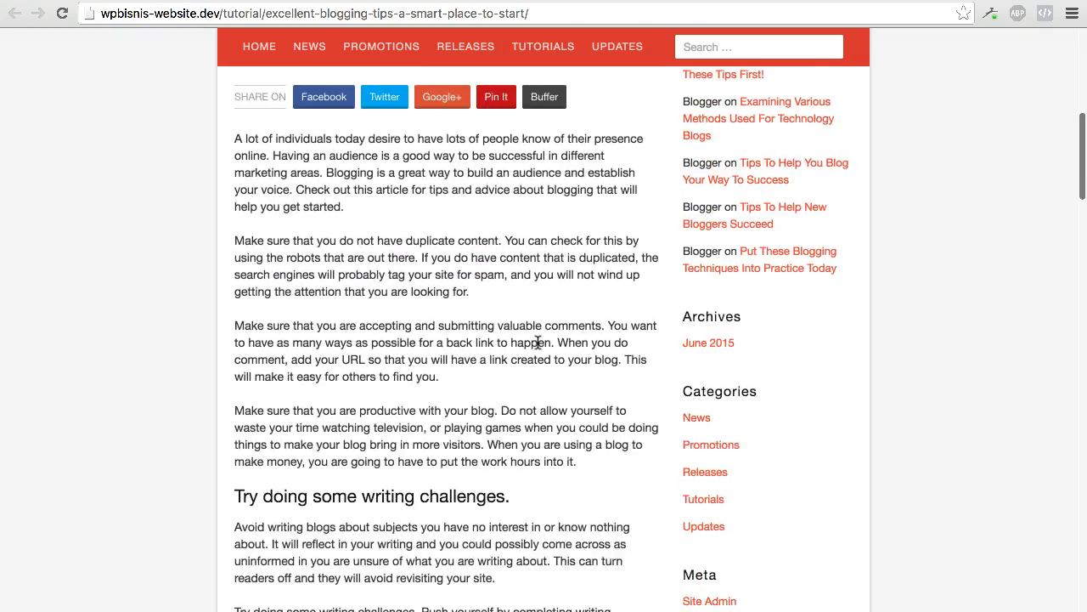
pyautogui.click(367, 369)
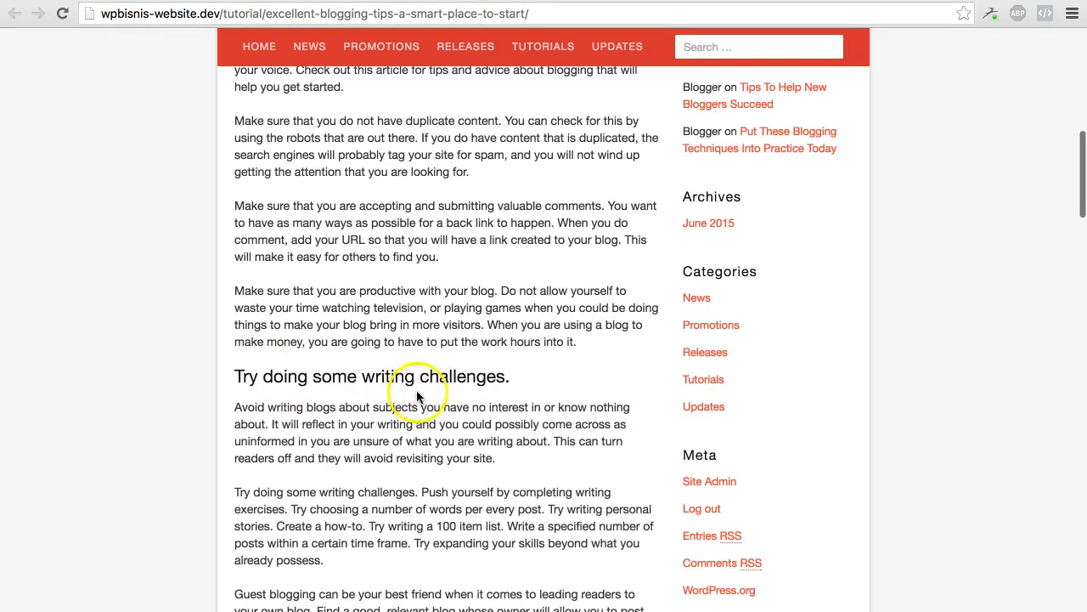
pyautogui.scroll(-12, 414, 371)
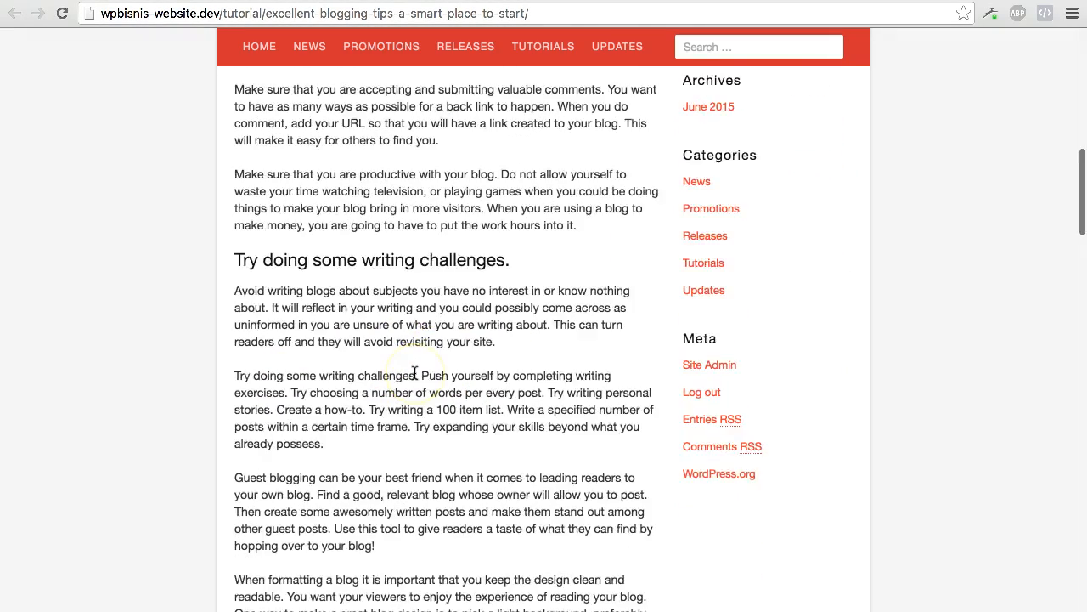
pyautogui.scroll(-9, 420, 444)
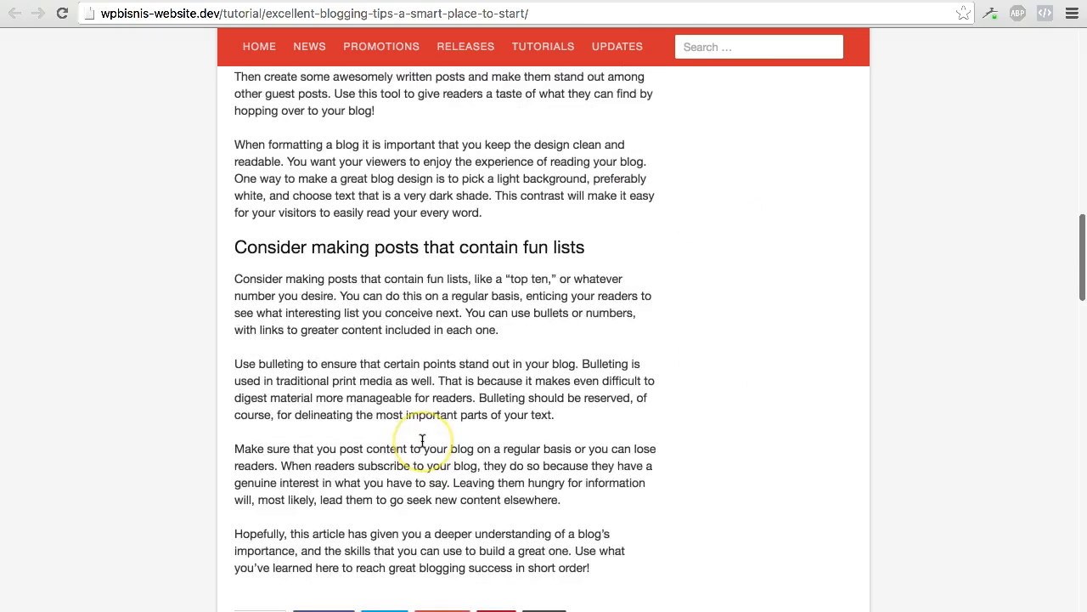
pyautogui.scroll(20, 423, 442)
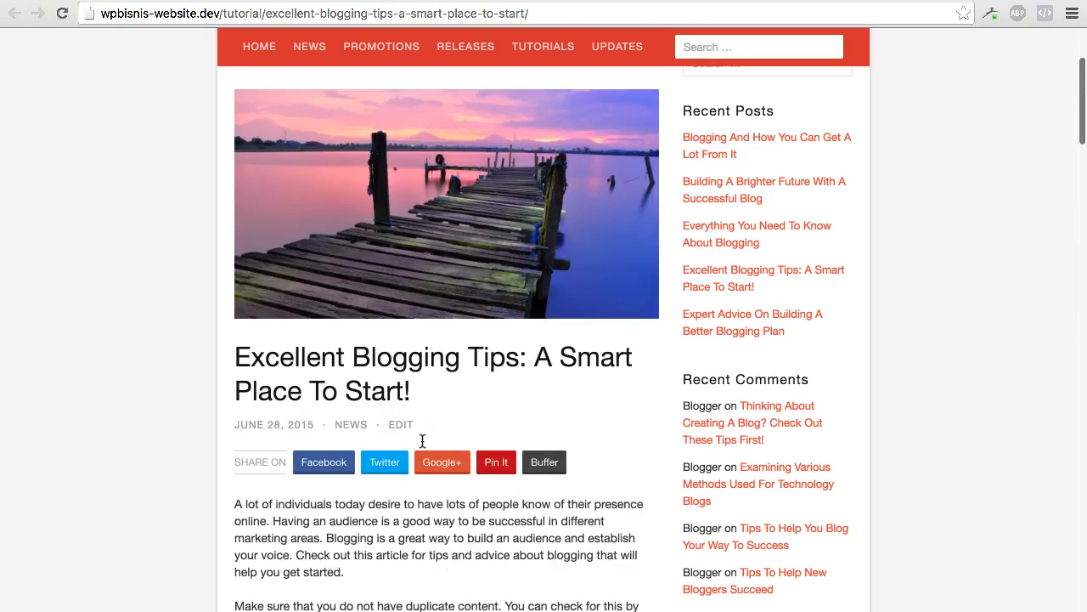